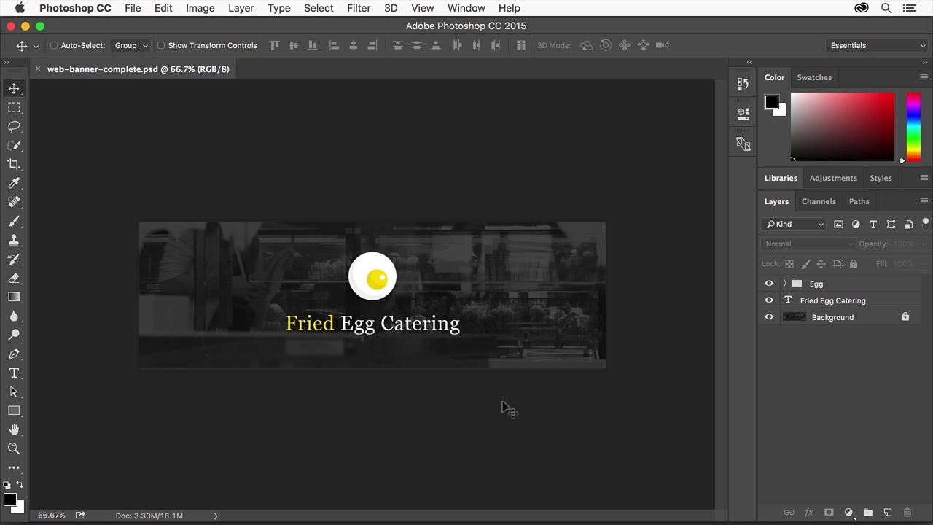
Open web-banner-start.psd from the Desktop as a second document
left_click(143, 8)
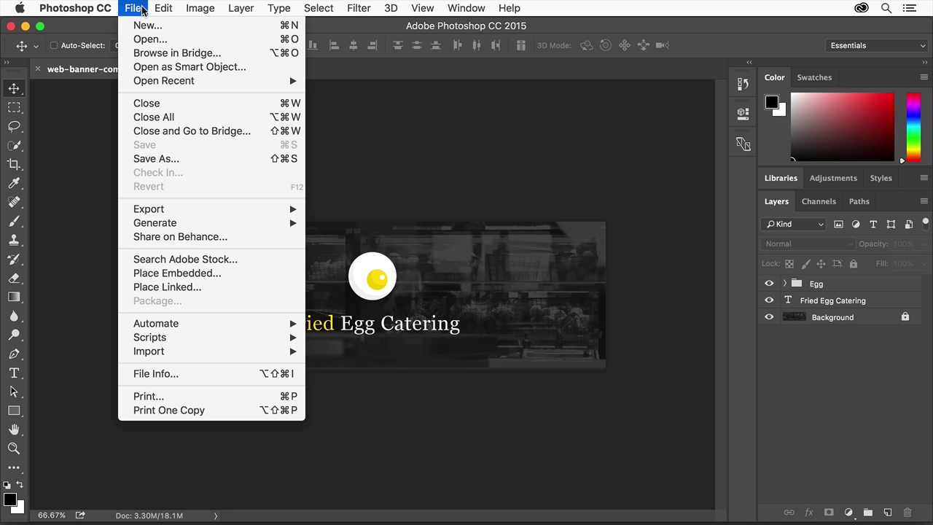
left_click(176, 38)
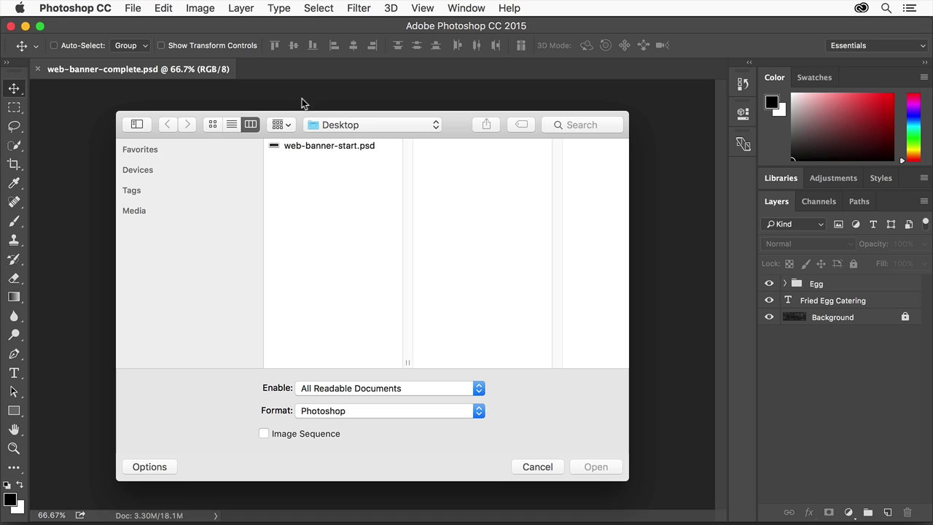
left_click(355, 147)
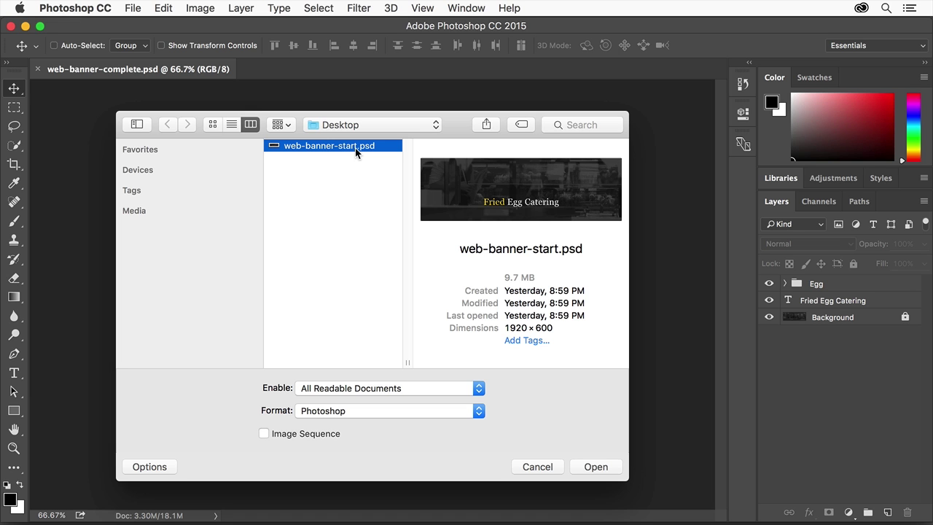
left_click(596, 467)
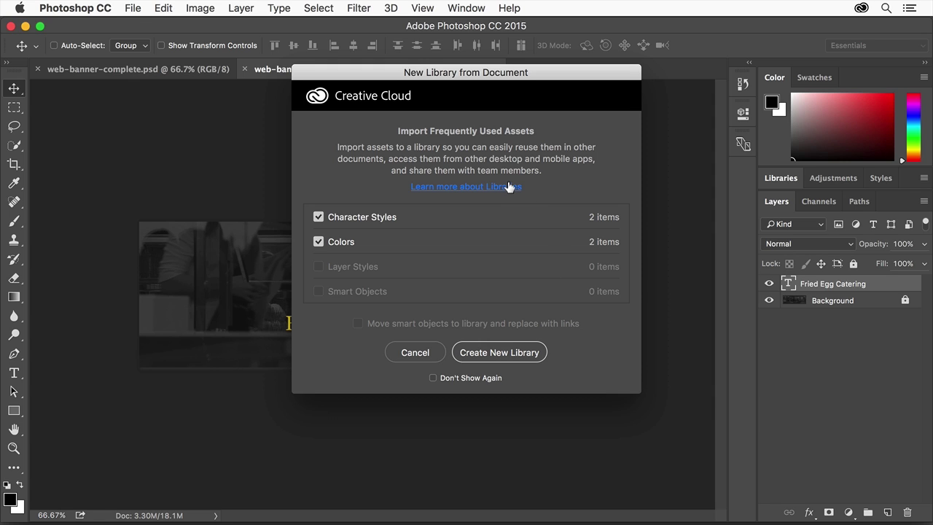
Dismiss the library prompt and draw a 245 × 245 px black circle above 'Fried Egg Catering'
left_click(404, 352)
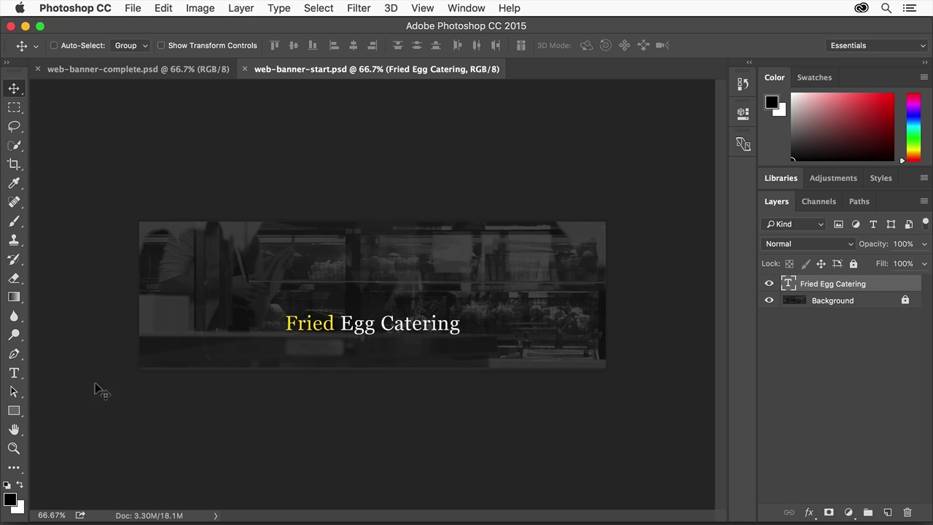
left_click(13, 409)
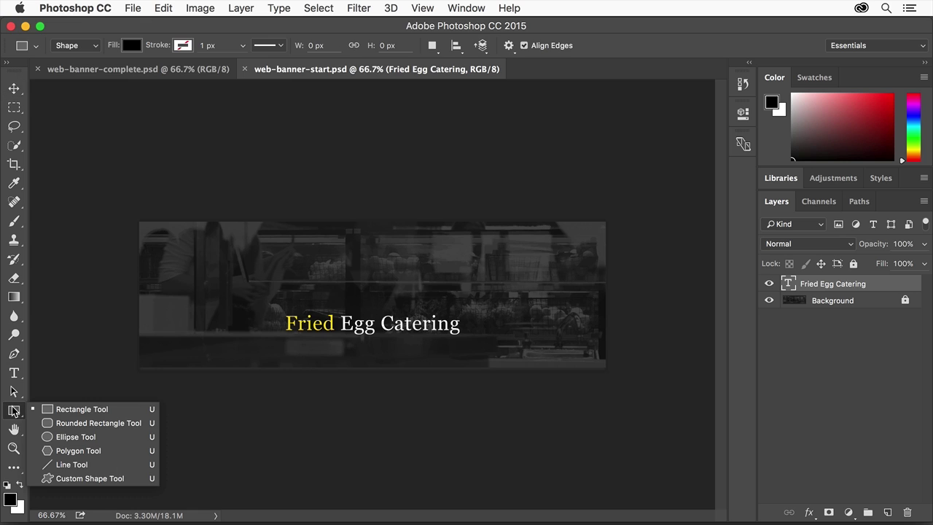
left_click(120, 438)
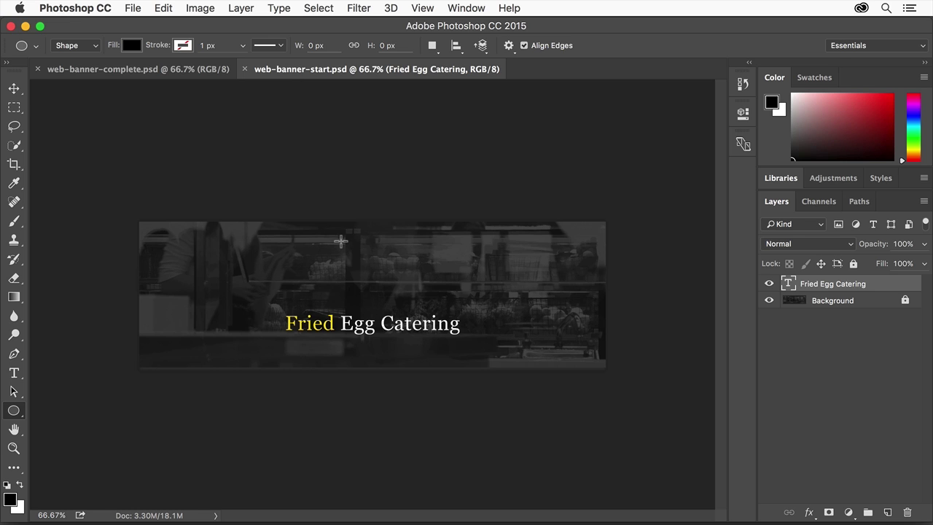
left_click_drag(335, 239, 392, 295)
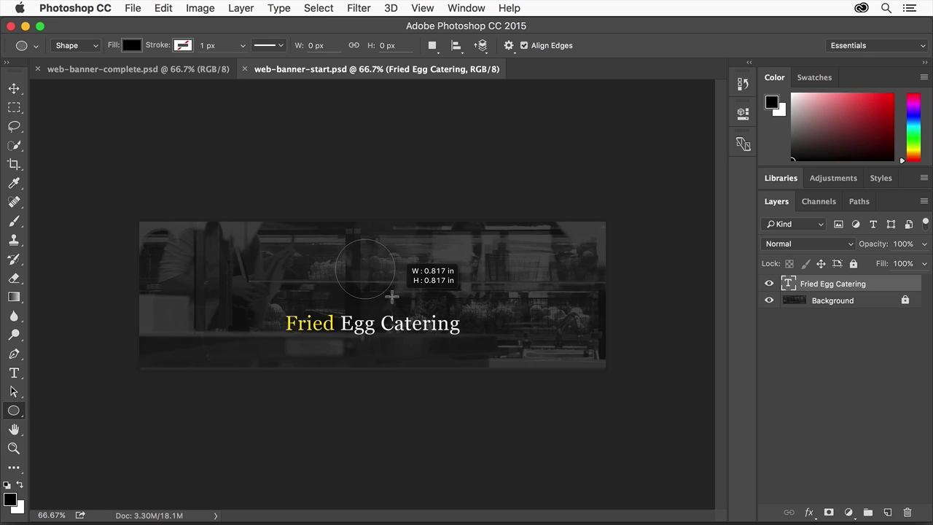
left_click_drag(392, 296, 392, 295)
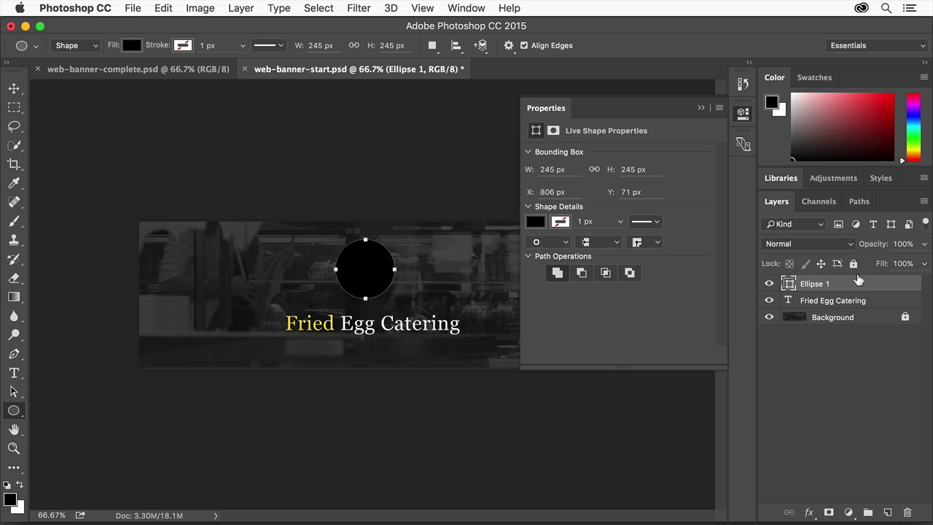
Rename the Ellipse 1 layer to 'Egg White'
double_click(816, 283)
type("Egg White")
key("Return")
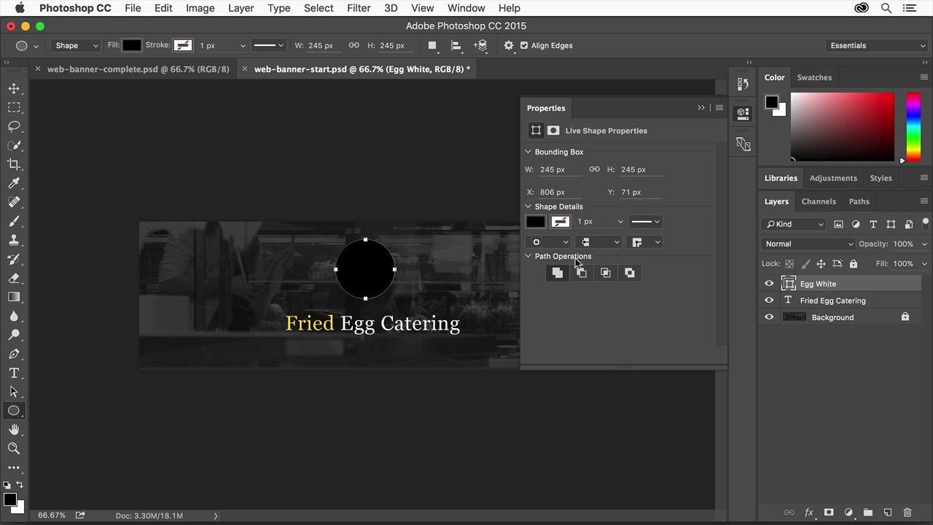
Fill the circle white and nudge it slightly down and right
left_click(536, 223)
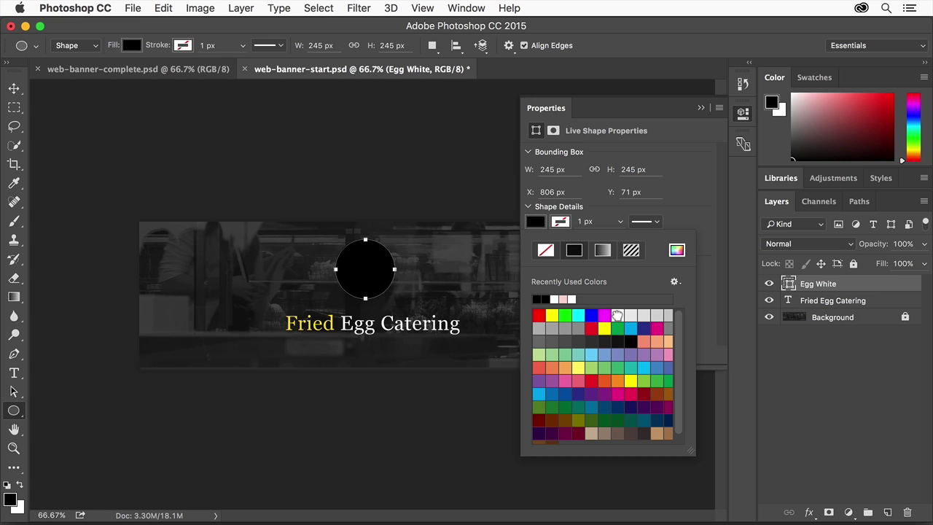
left_click(617, 315)
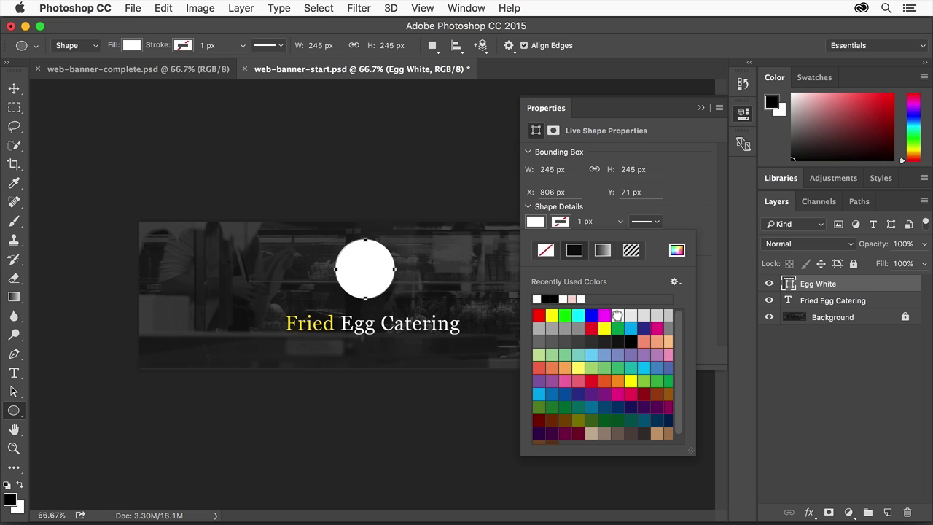
left_click(554, 107)
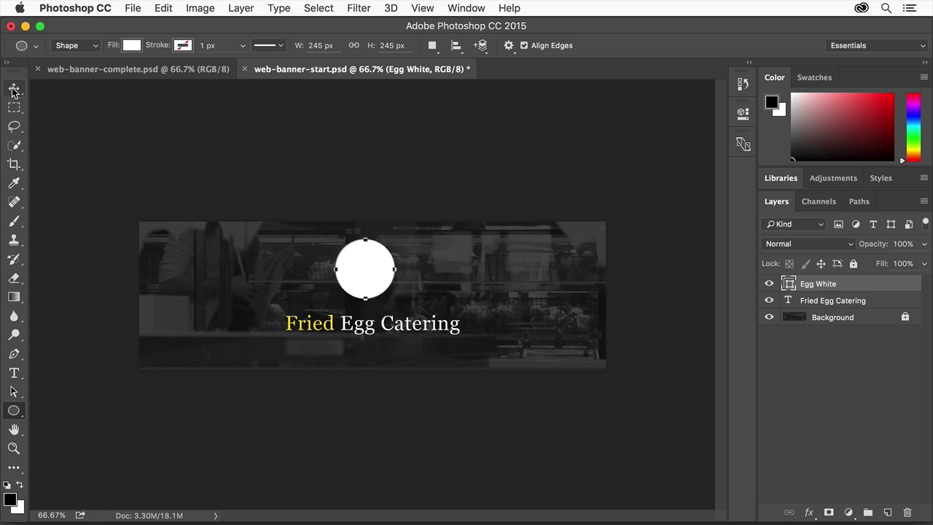
left_click(14, 89)
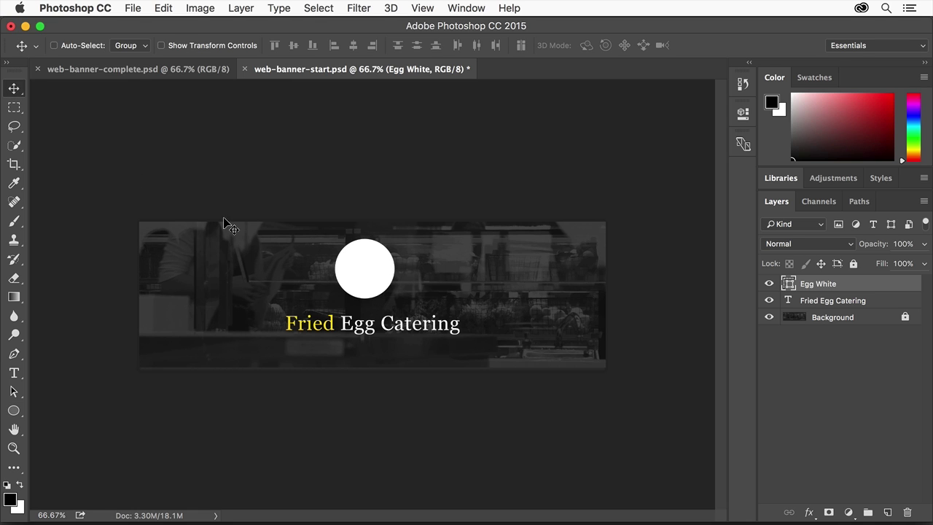
left_click_drag(340, 266, 349, 272)
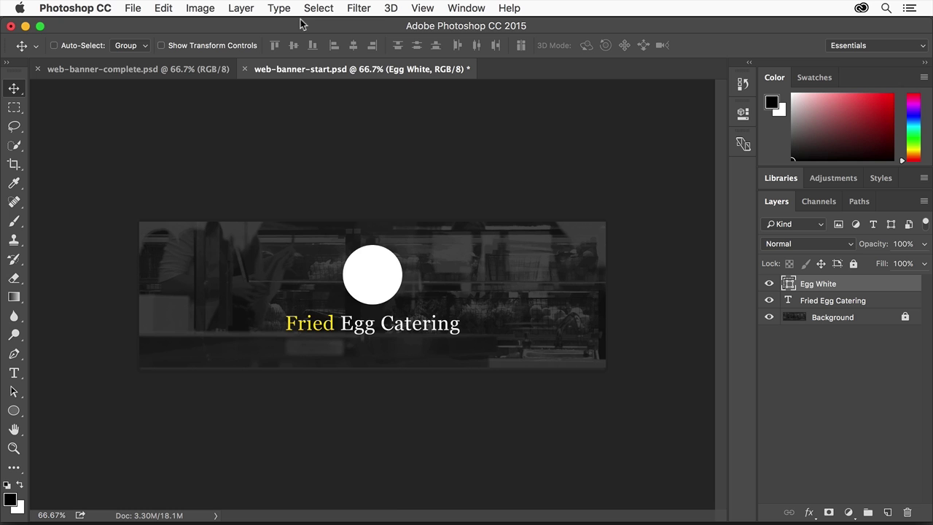
Add an Inner Shadow layer style to Egg White with 10% opacity
left_click(248, 9)
mouse_move(317, 141)
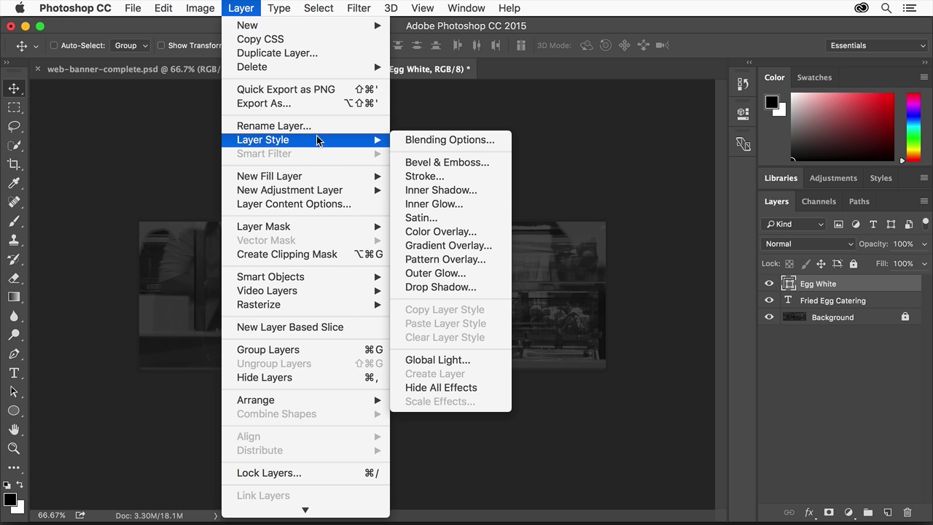
left_click(441, 190)
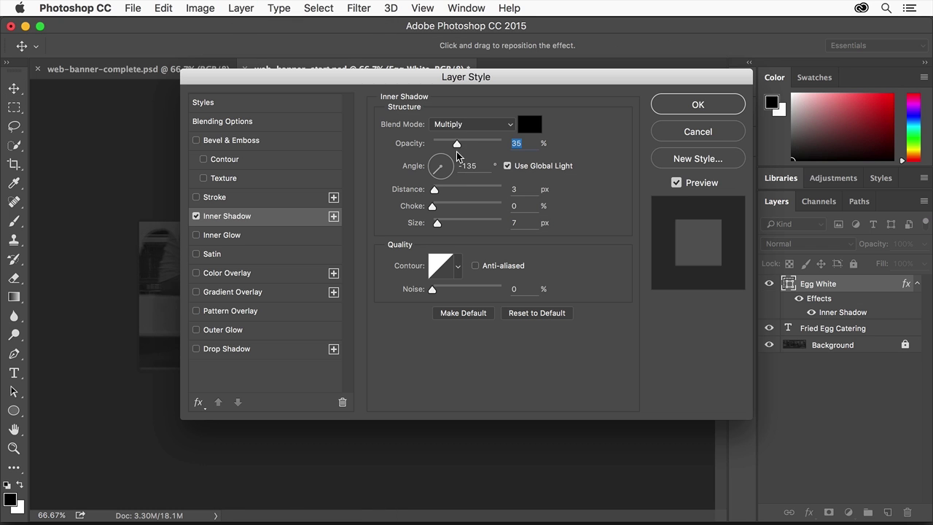
left_click_drag(463, 79, 681, 131)
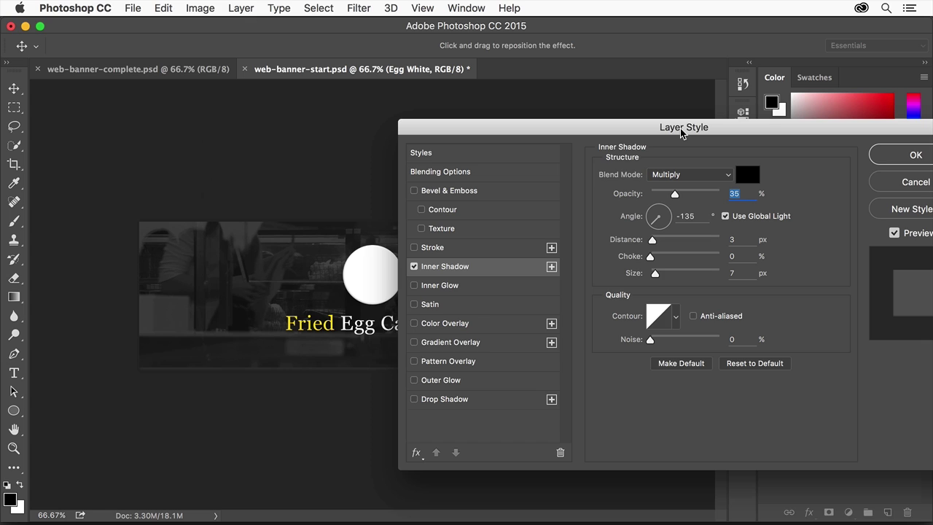
type("10")
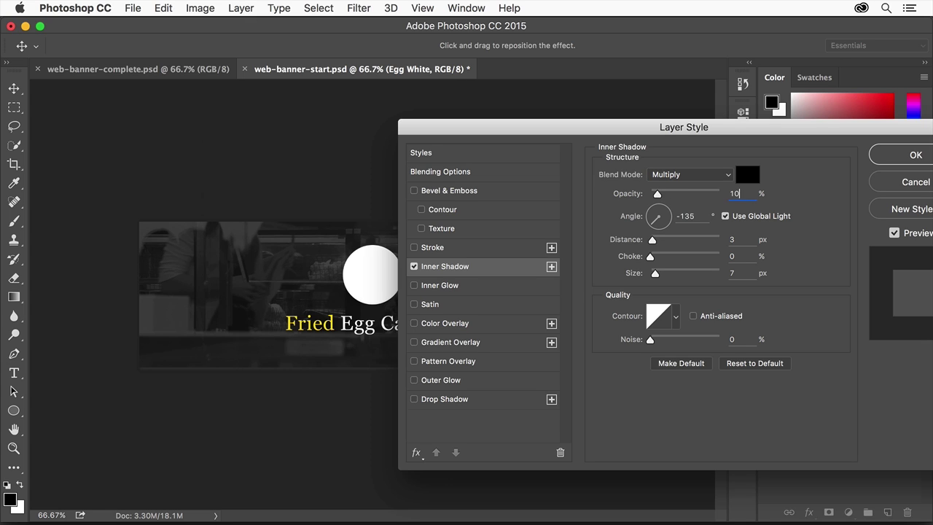
key("Tab")
key("Tab")
Set the shadow distance to 23 px and size to 3 px, apply it, and compare
type("23")
key("Tab")
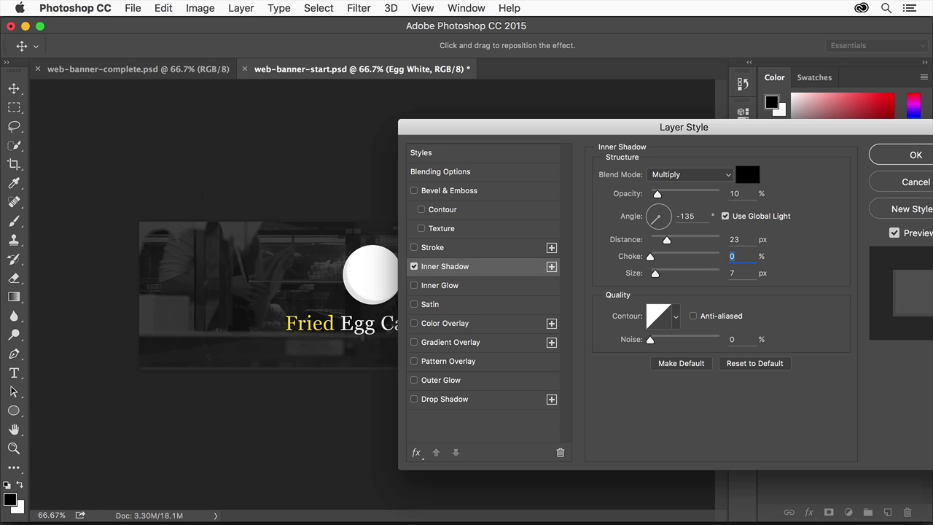
type("100")
key("Tab")
type("3")
left_click(895, 166)
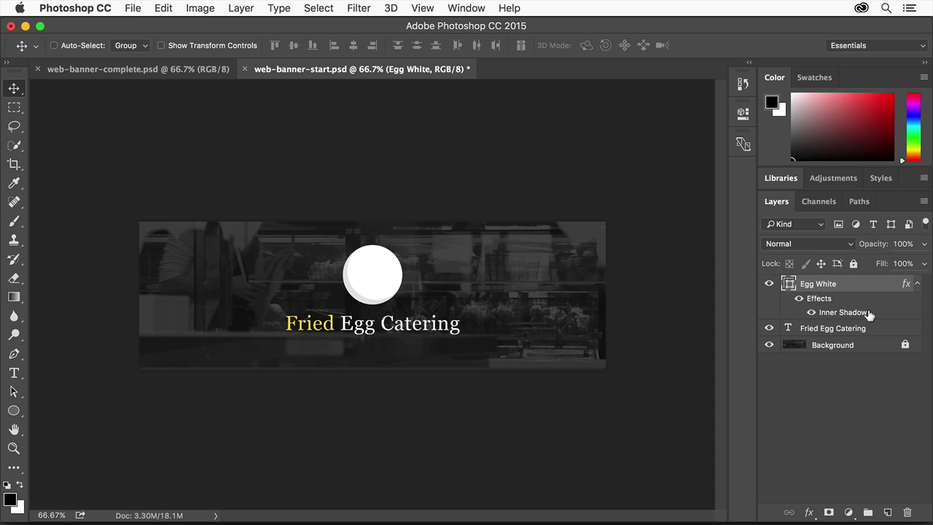
left_click(809, 312)
left_click(809, 311)
Duplicate the Egg White layer as a new layer named 'Yolk'
left_click(241, 8)
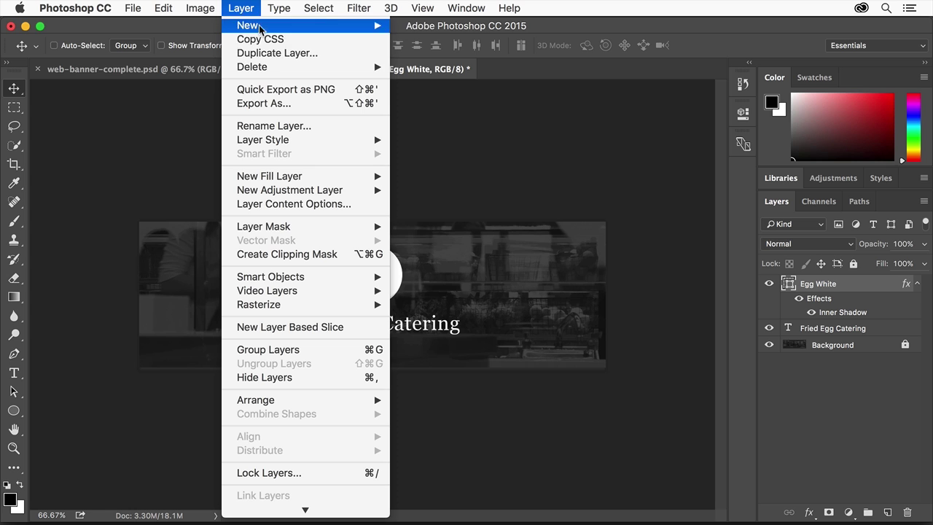
left_click(275, 53)
type("Yolk")
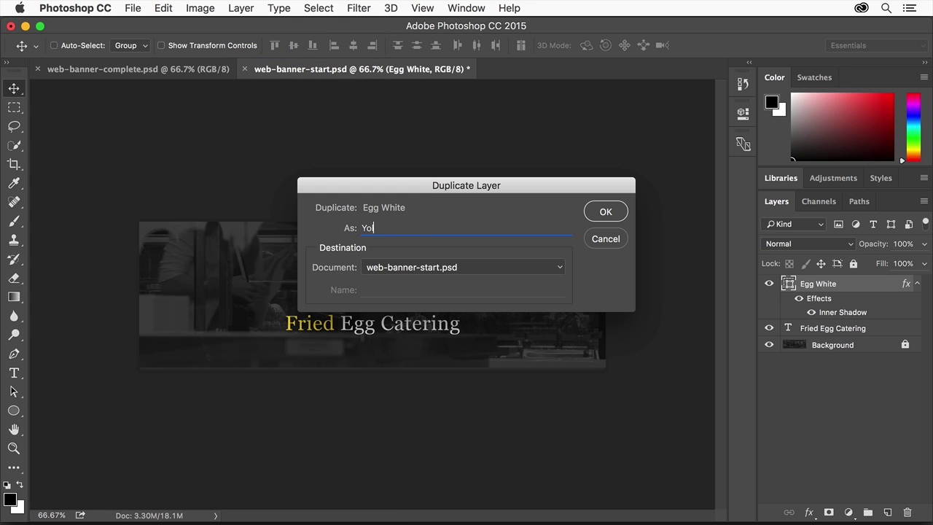
left_click(608, 206)
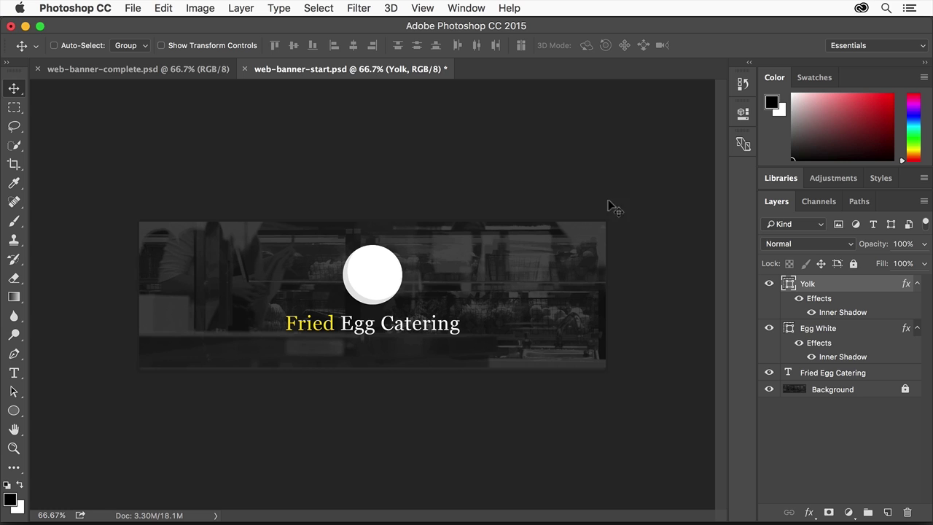
Change the Yolk circle's fill to yellow in the Properties panel
left_click(736, 113)
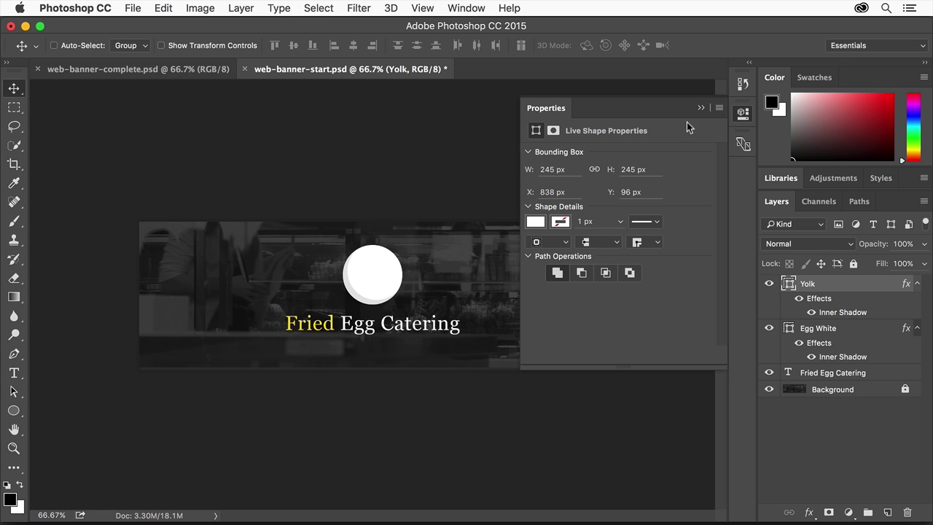
left_click(535, 223)
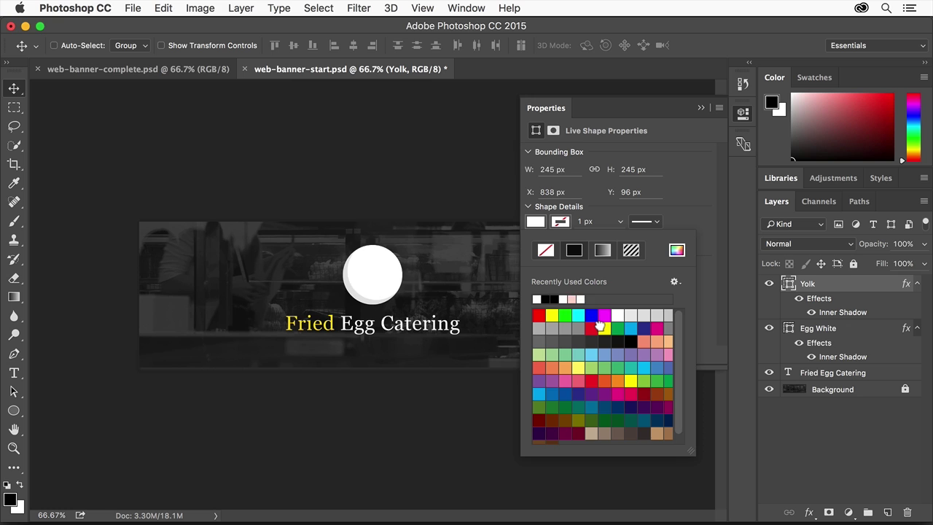
left_click(600, 327)
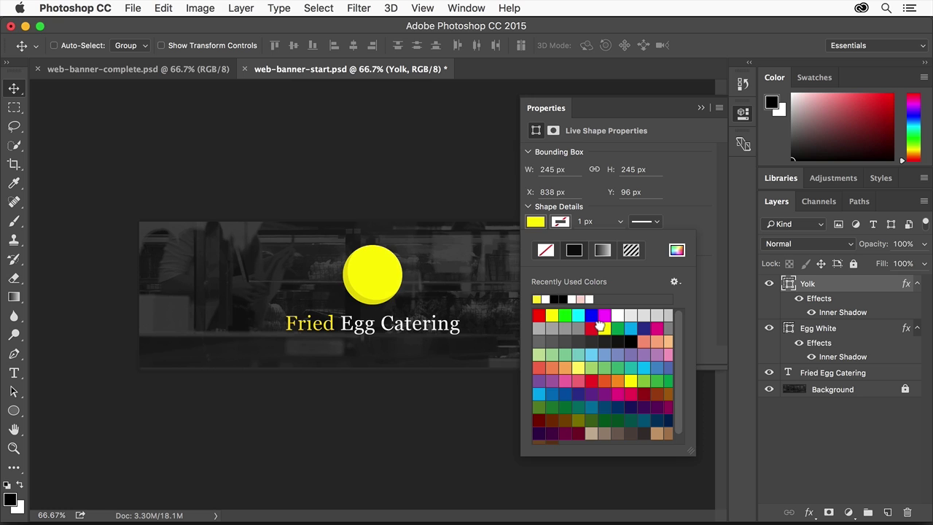
left_click(552, 108)
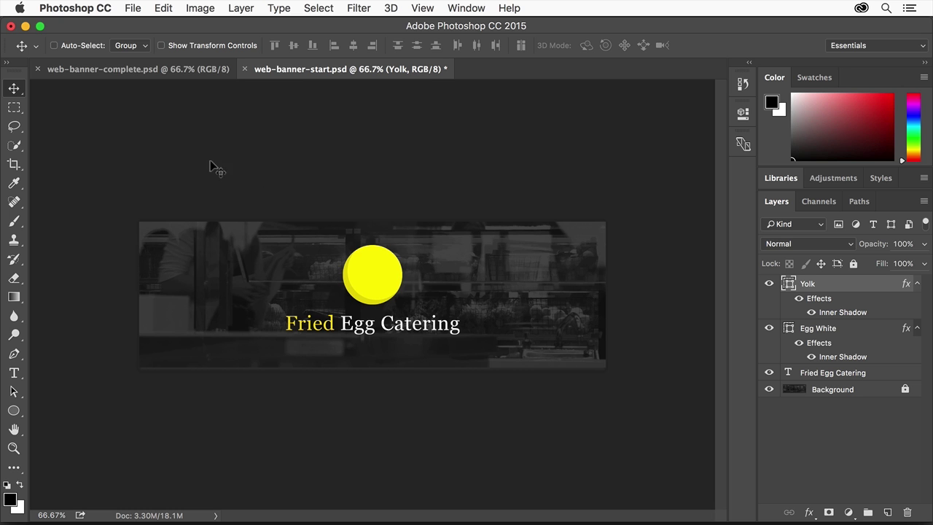
Free Transform the yolk to about 55.5% and move it up-left inside the egg white
left_click(163, 9)
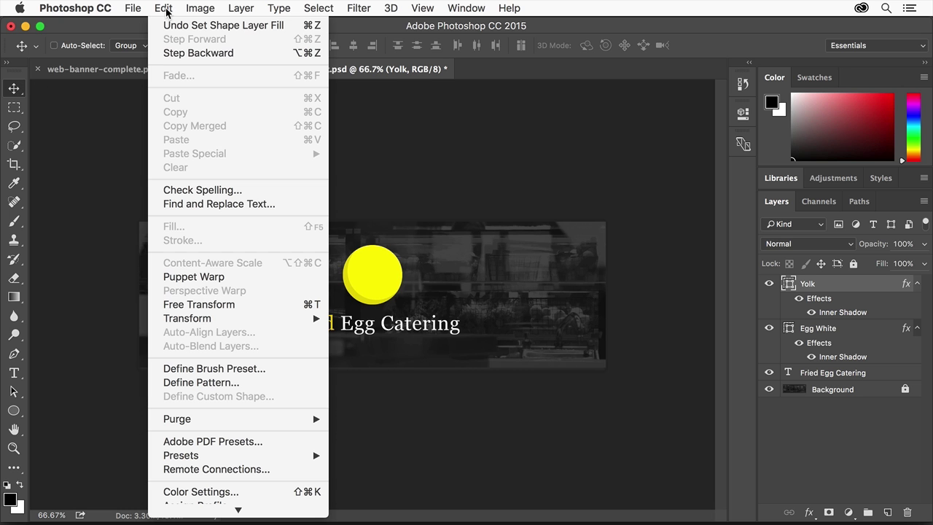
left_click(235, 304)
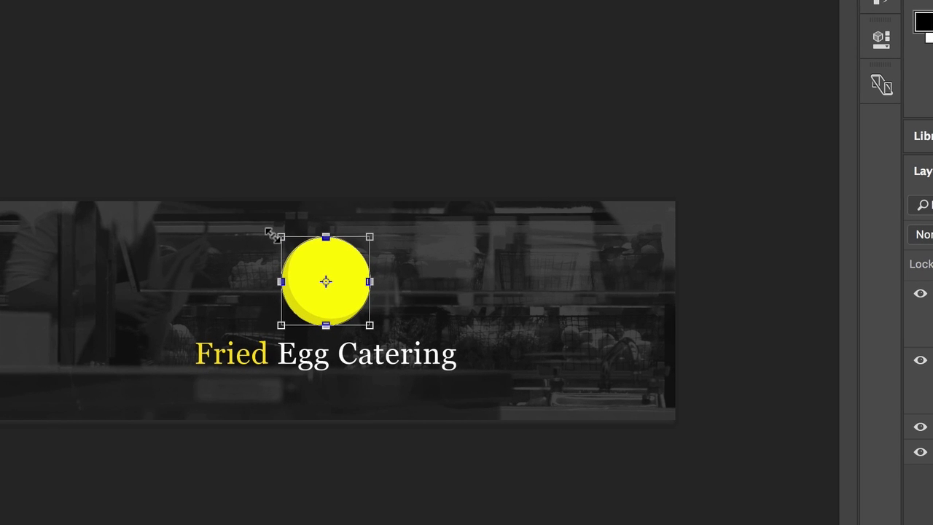
left_click_drag(273, 233, 315, 269)
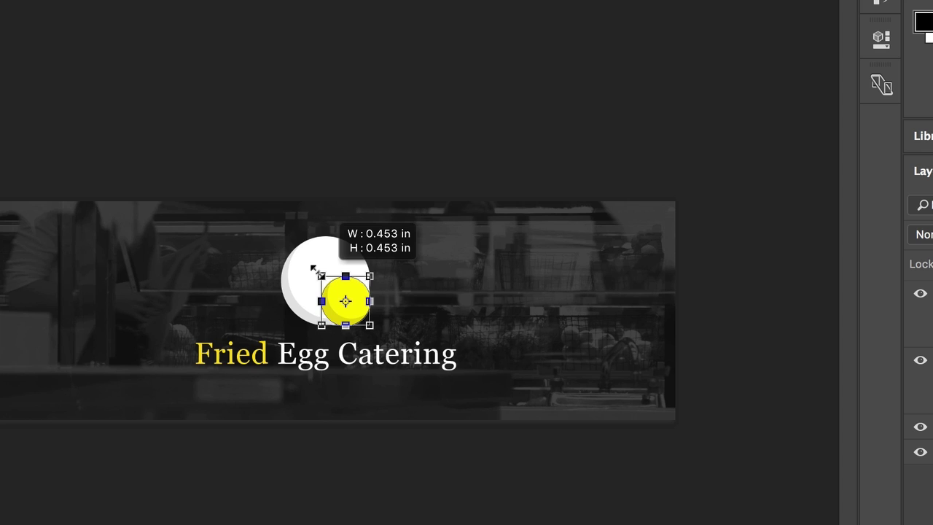
left_click_drag(314, 270, 315, 270)
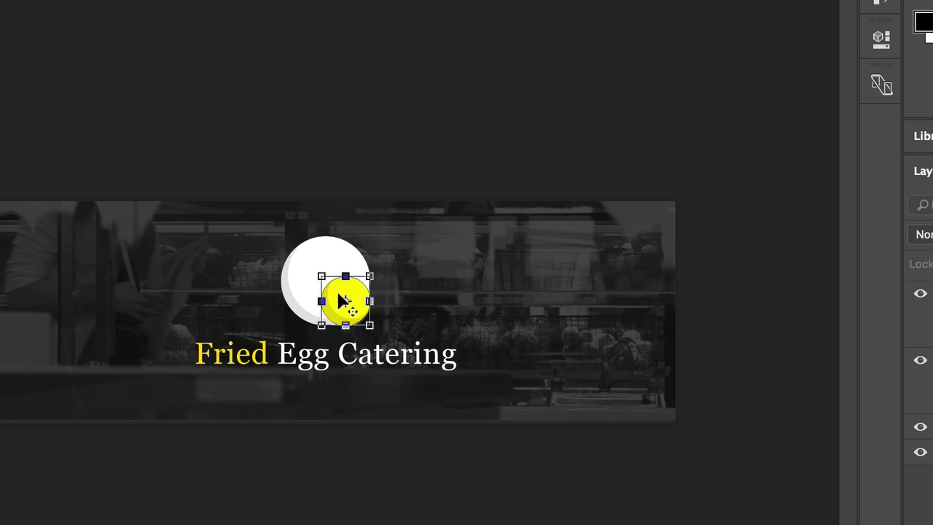
left_click_drag(344, 278, 334, 267)
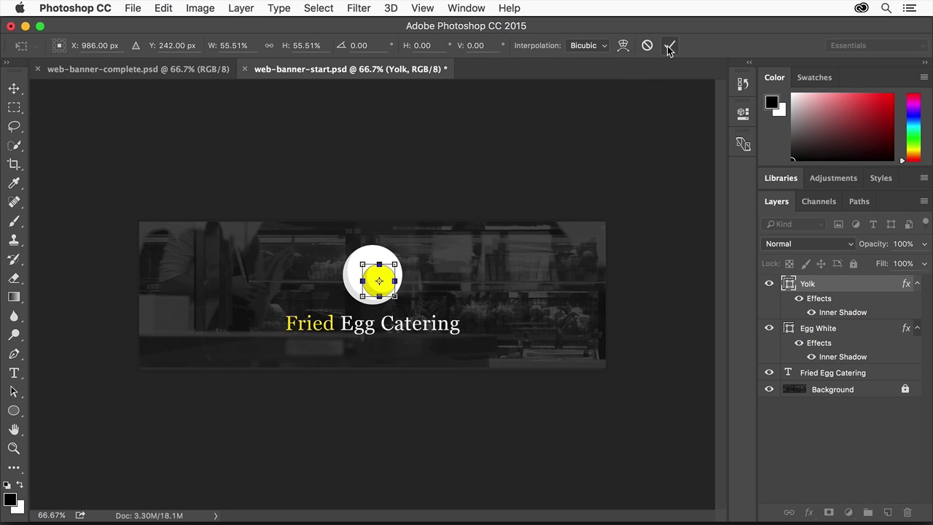
left_click(669, 46)
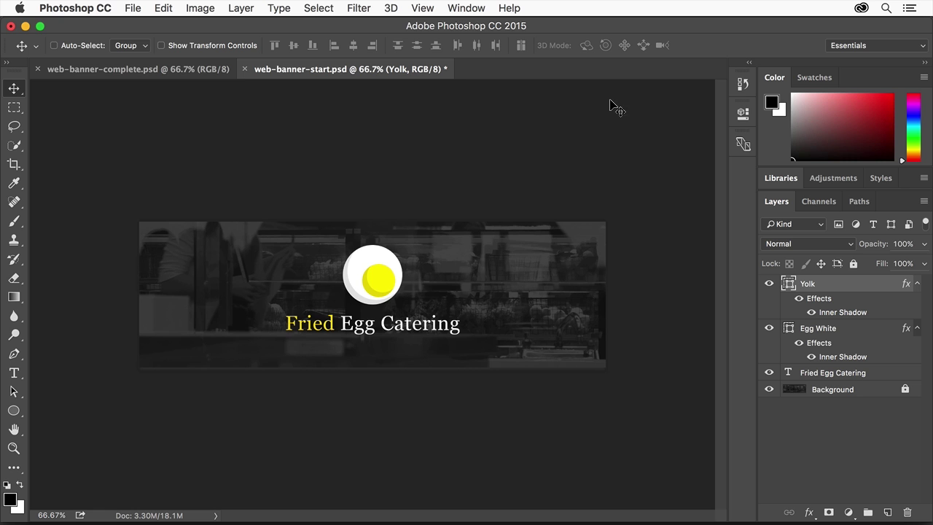
Save the document to the Desktop as web-banner.psd with Maximize Compatibility on
left_click(132, 10)
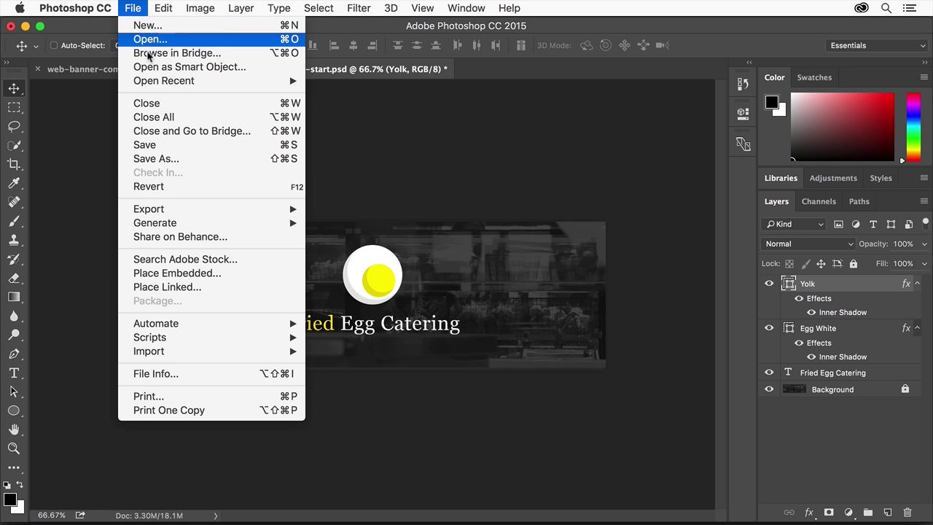
left_click(191, 161)
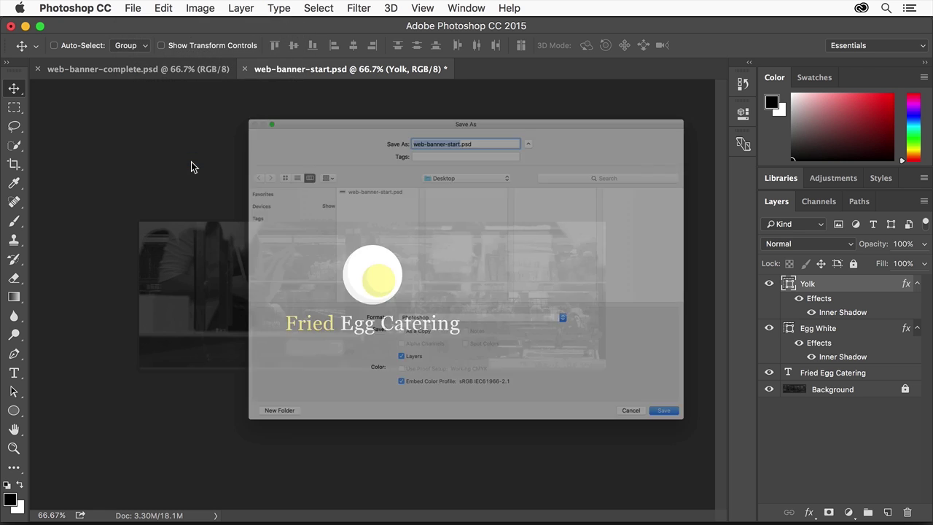
key("Right")
key("BackSpace")
key("BackSpace")
key("BackSpace")
key("BackSpace")
key("BackSpace")
key("BackSpace")
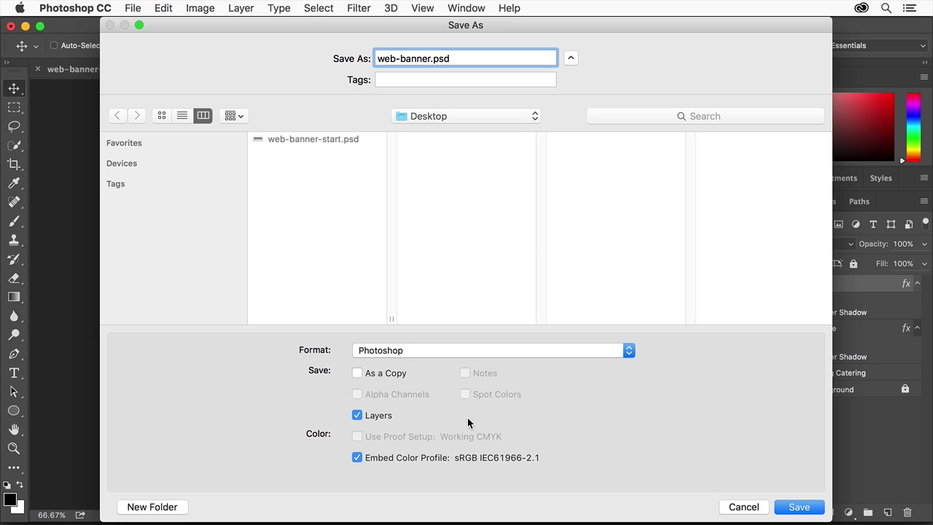
left_click(799, 507)
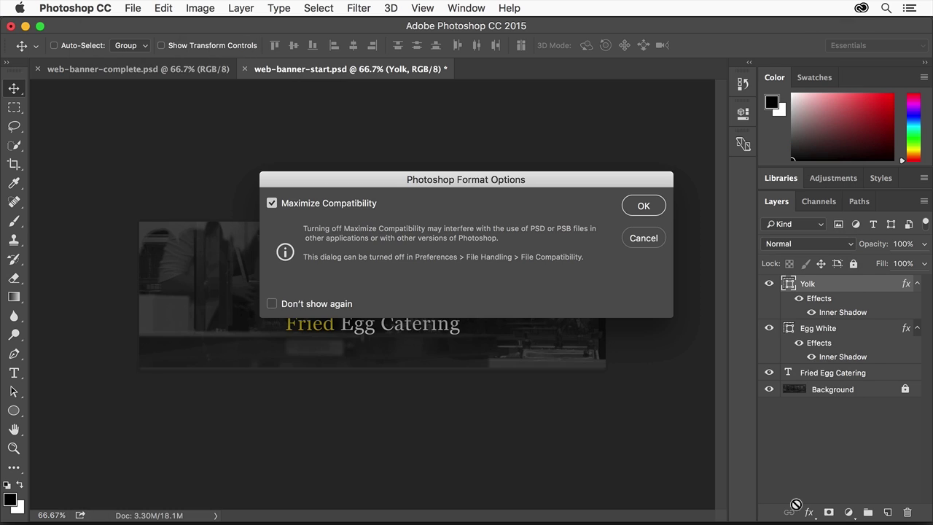
left_click(654, 209)
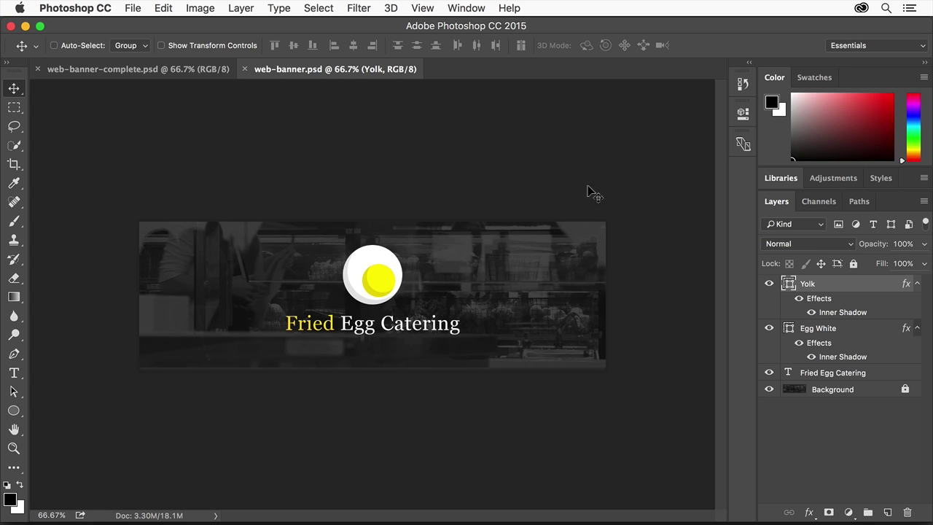
Export the banner to the Desktop as a 1200 × 375 web-banner.jpg at 100% quality
left_click(138, 9)
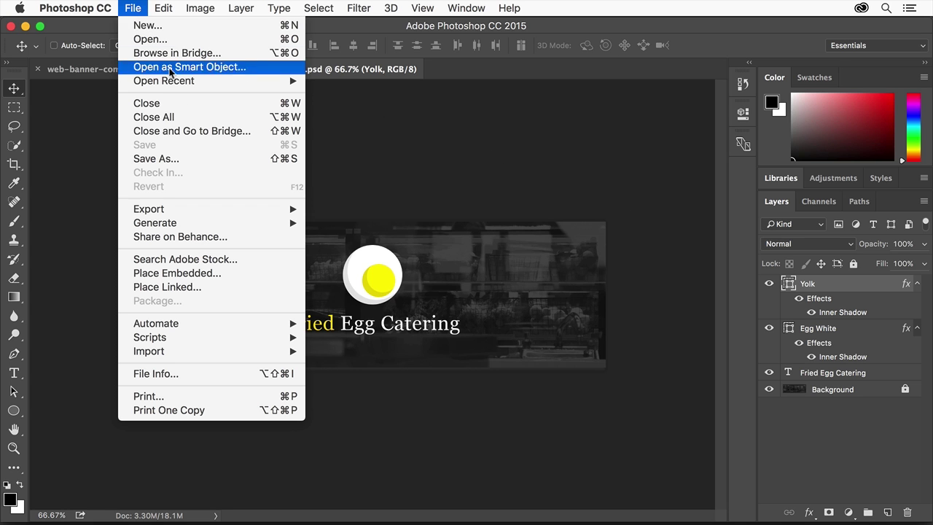
mouse_move(210, 208)
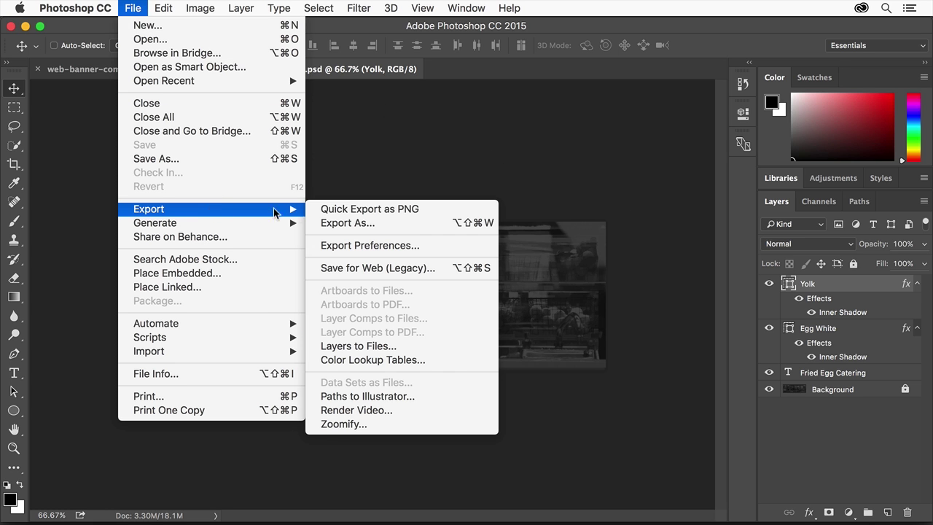
left_click(386, 223)
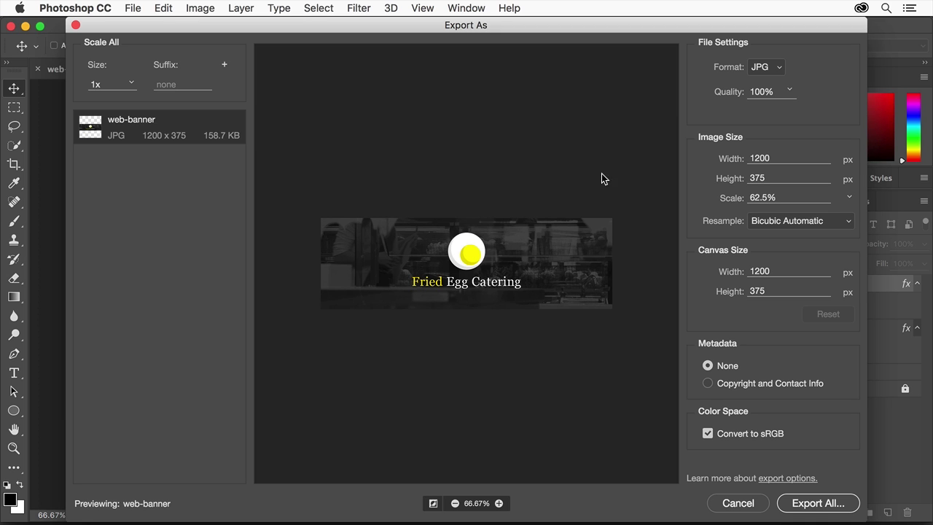
left_click(776, 67)
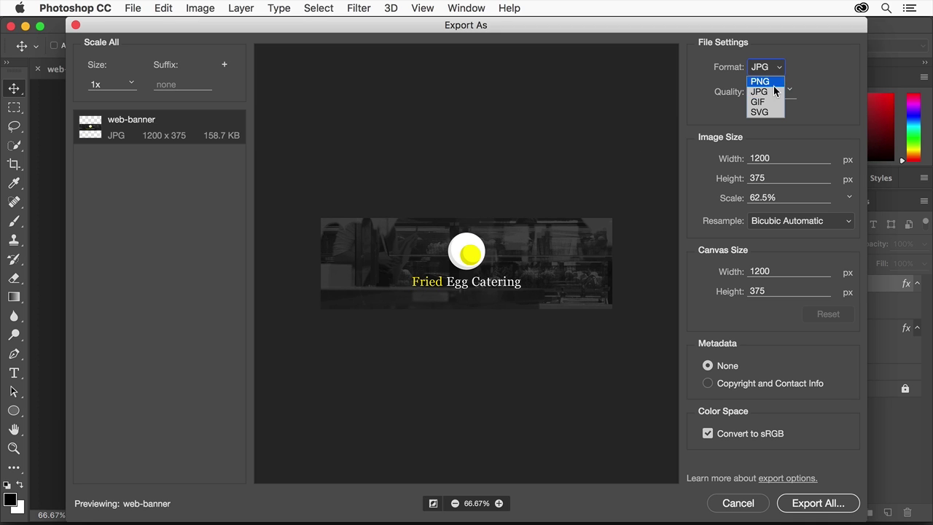
left_click(775, 92)
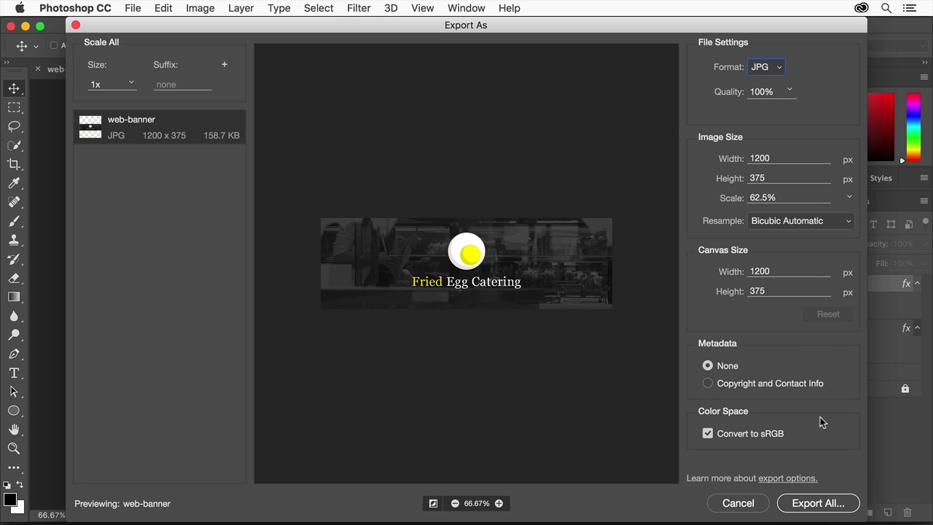
left_click(818, 503)
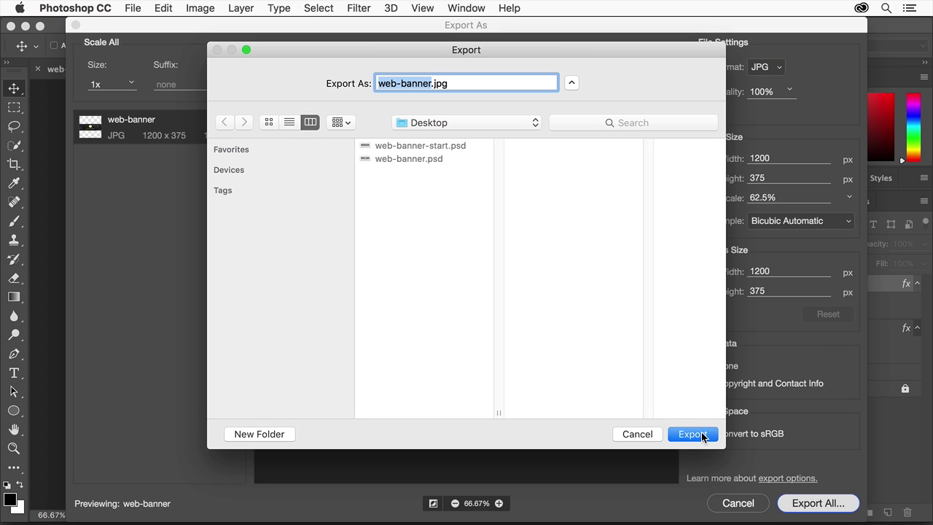
left_click(693, 435)
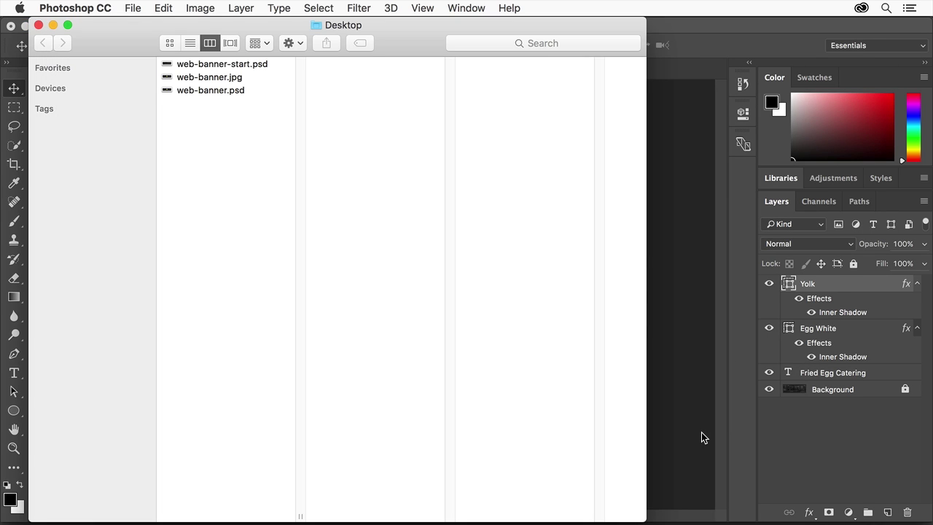
Close the Desktop Finder window and return to web-banner.psd in Photoshop
left_click(701, 432)
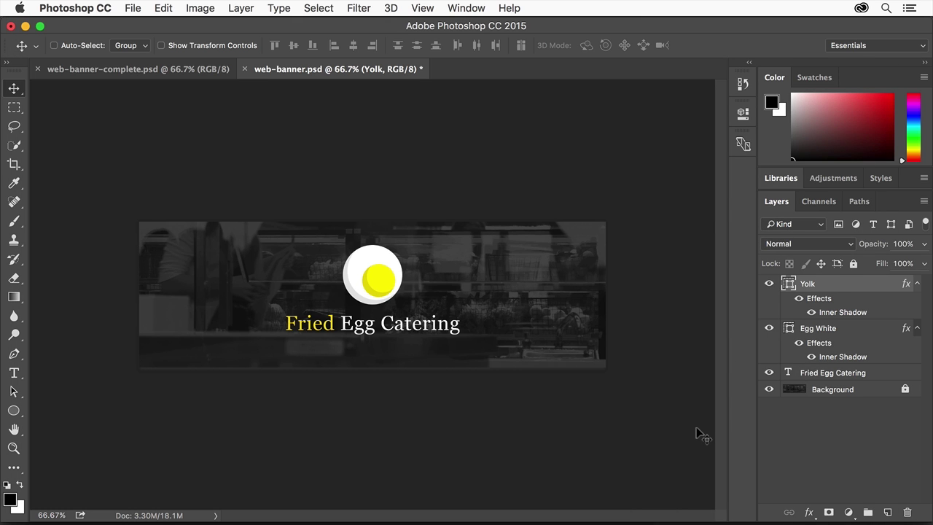